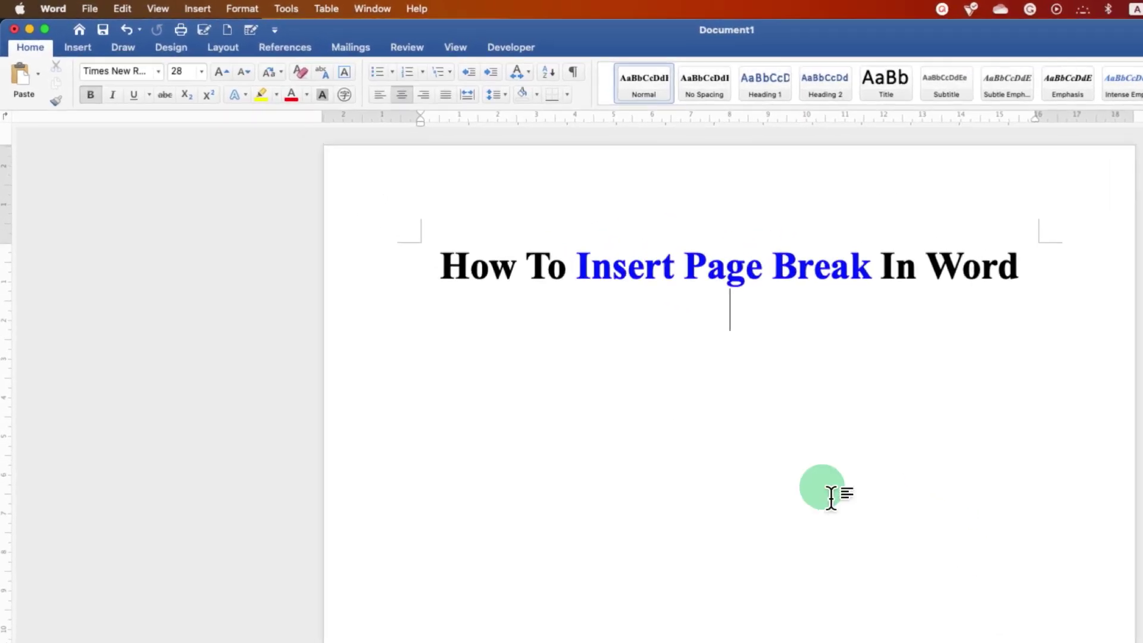
{"action": "left_click", "coordinate": [78, 46]}
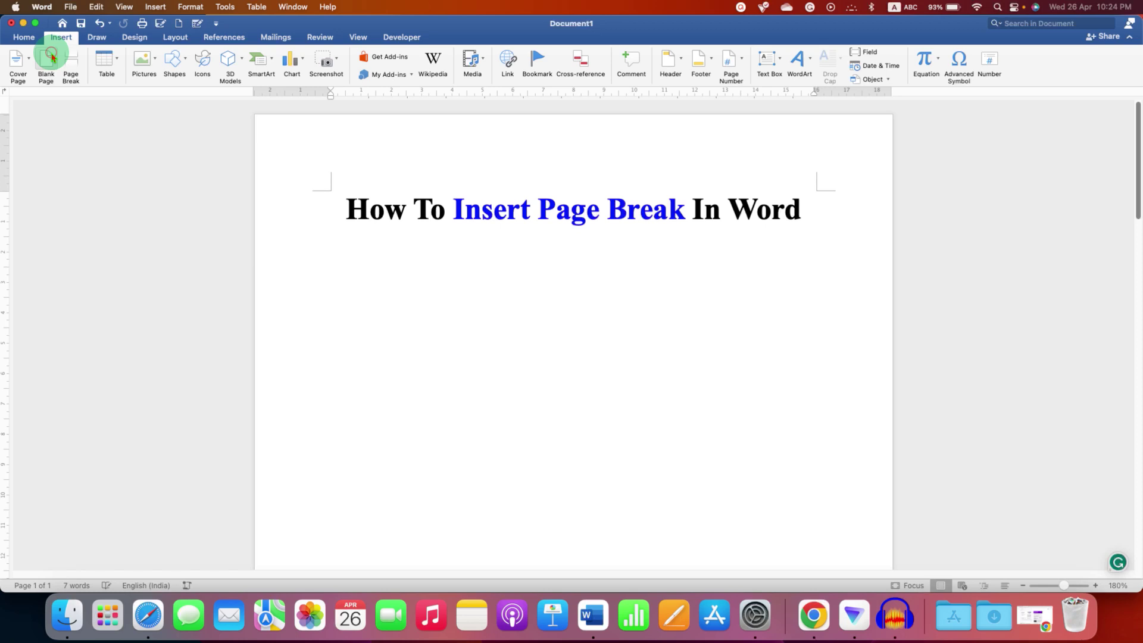
{"action": "left_click", "coordinate": [51, 57]}
{"action": "scroll", "coordinate": [554, 447], "scroll_direction": "down", "scroll_amount": 2}
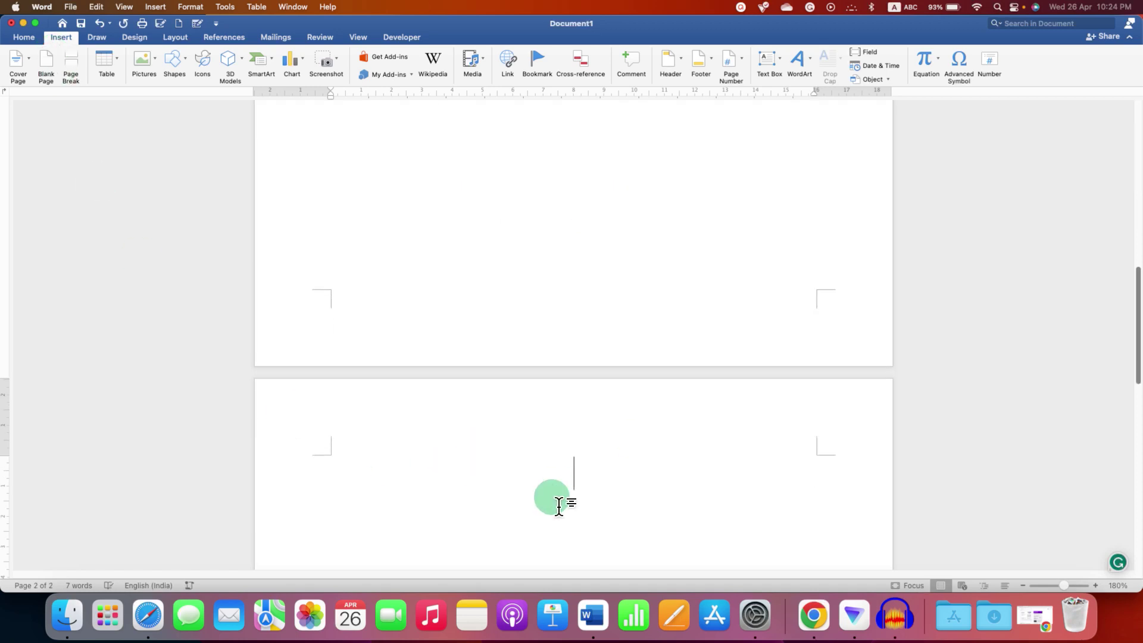
{"action": "key", "text": "super+z"}
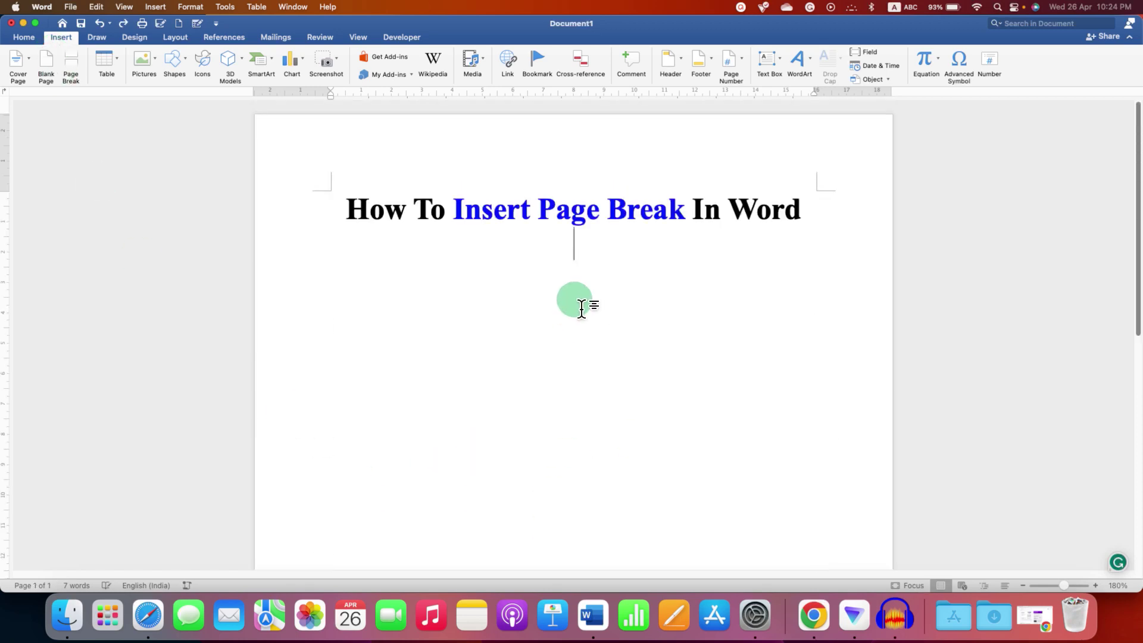
Insert a page break after the 'How To Insert Page Break In Word' heading from the Insert tab
{"action": "left_click", "coordinate": [34, 51]}
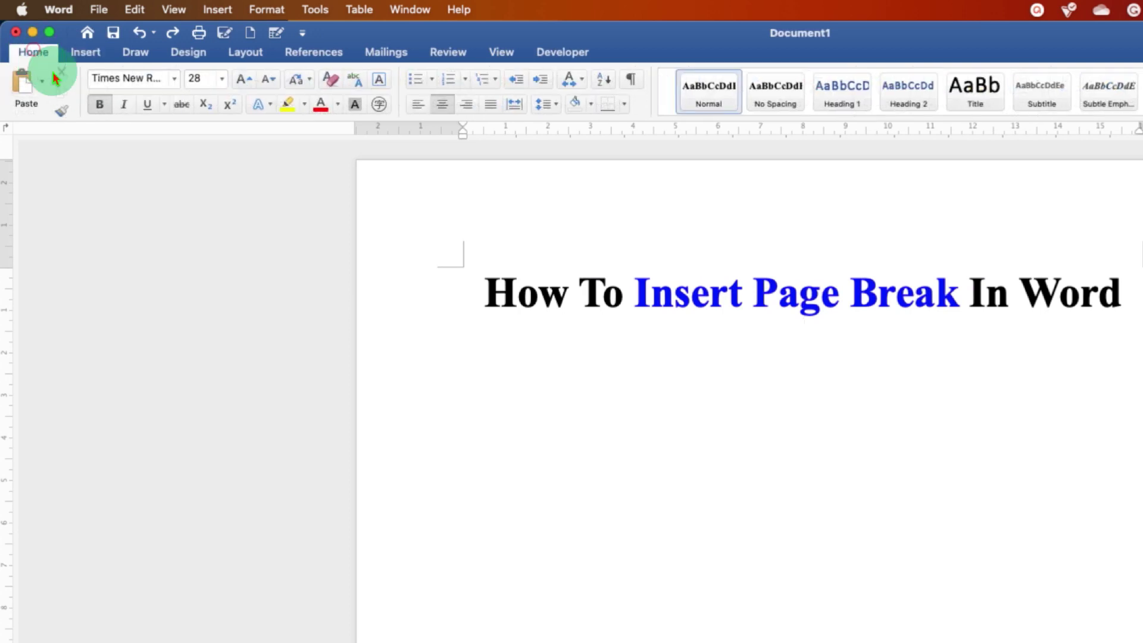
{"action": "left_click", "coordinate": [85, 52]}
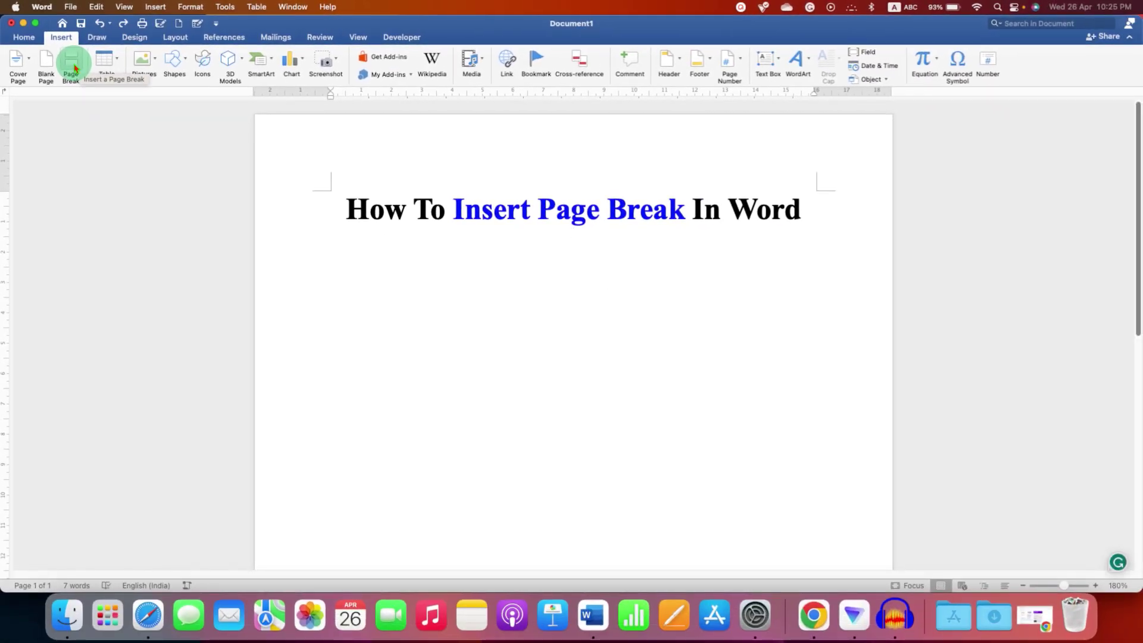
{"action": "left_click", "coordinate": [73, 68]}
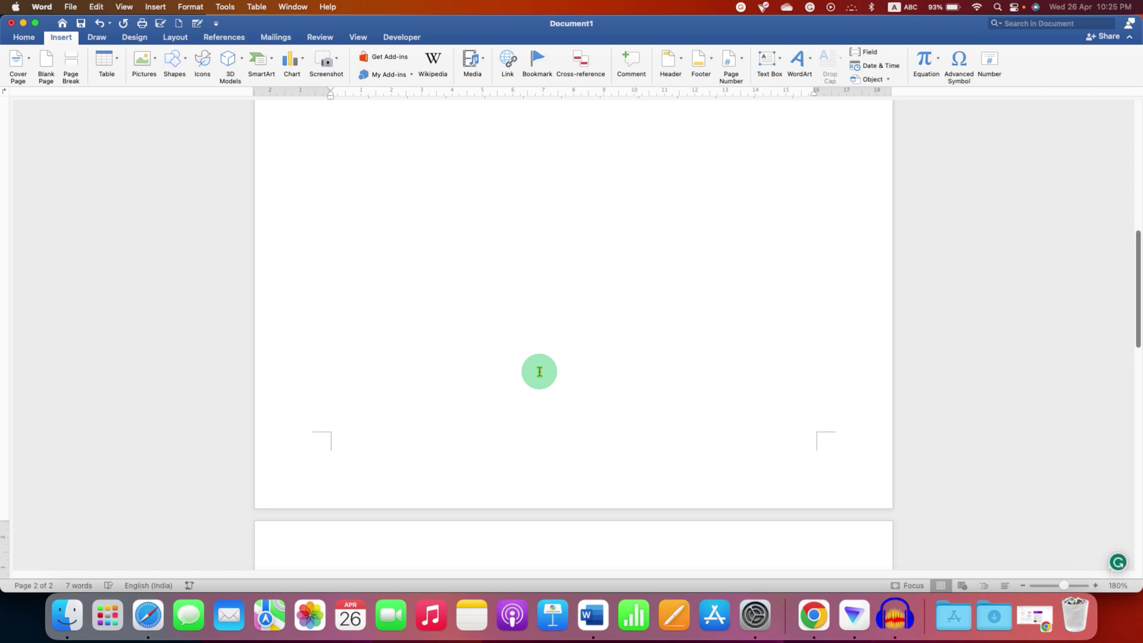
{"action": "scroll", "coordinate": [540, 371], "scroll_direction": "up", "scroll_amount": 5}
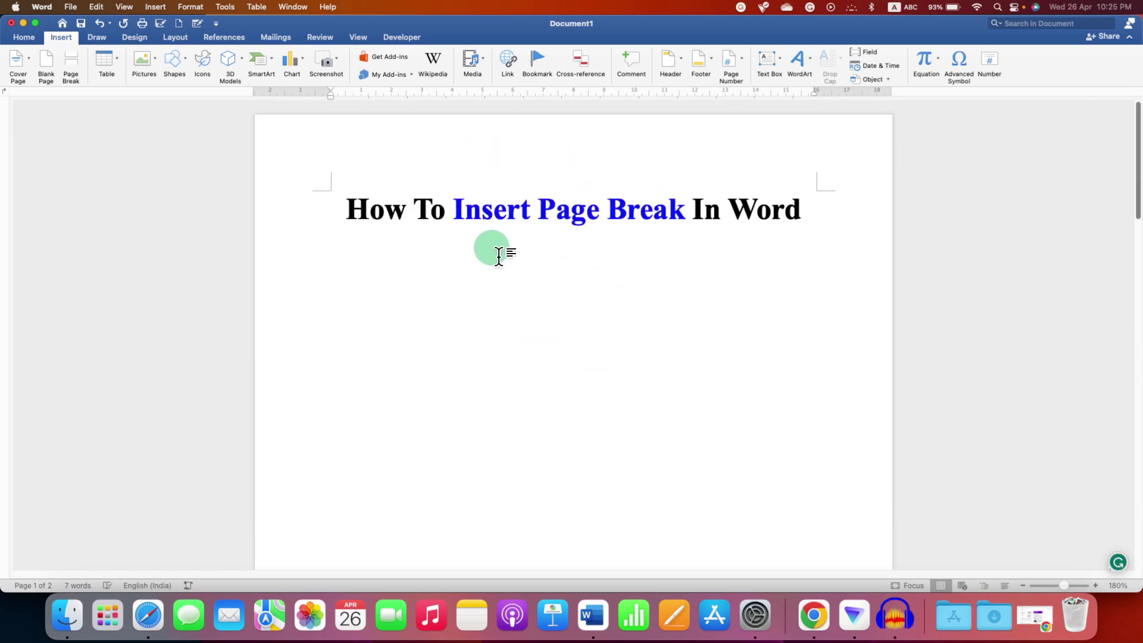
Turn on Show/Hide ¶ on the Home tab to reveal the page break marker
{"action": "left_click", "coordinate": [24, 38]}
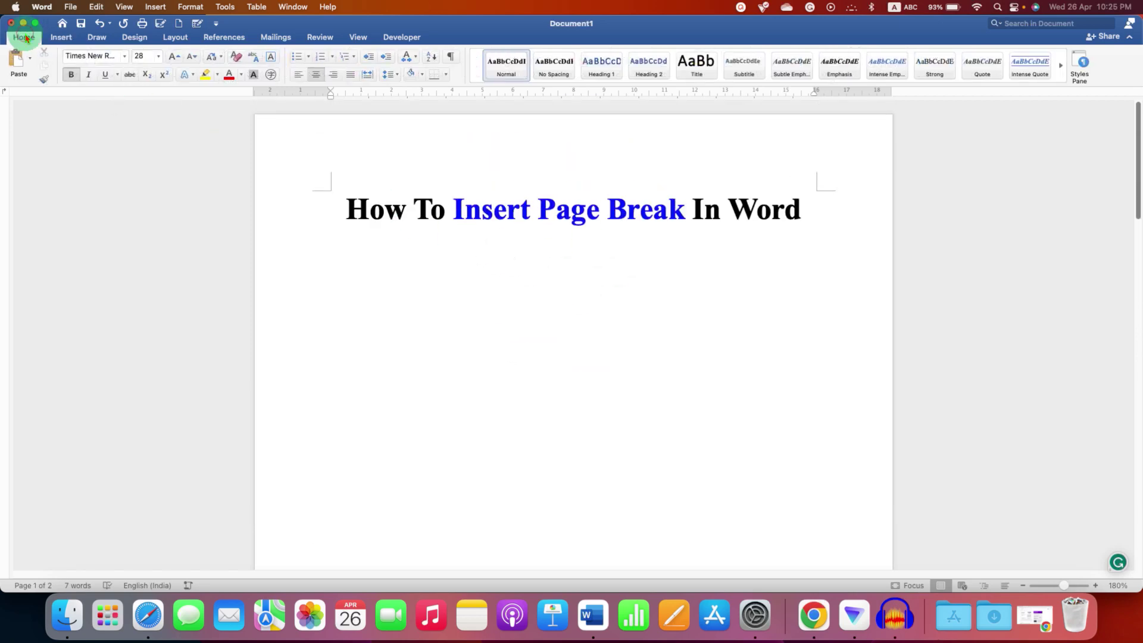
{"action": "left_click", "coordinate": [454, 60]}
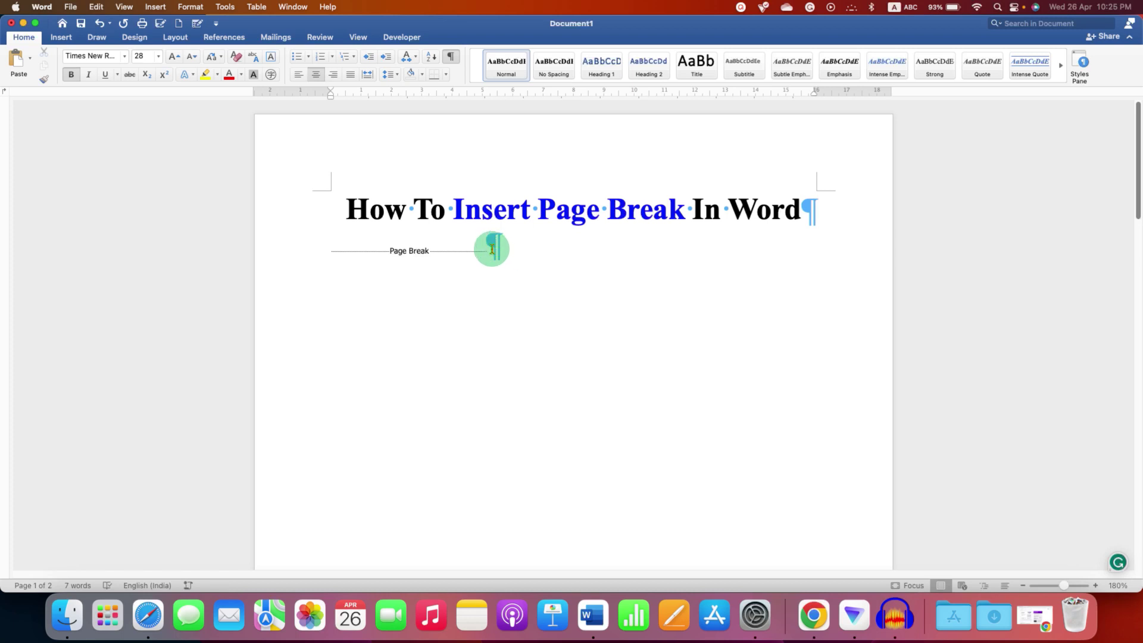
Select the Page Break marker below the heading and delete it
{"action": "double_click", "coordinate": [402, 250]}
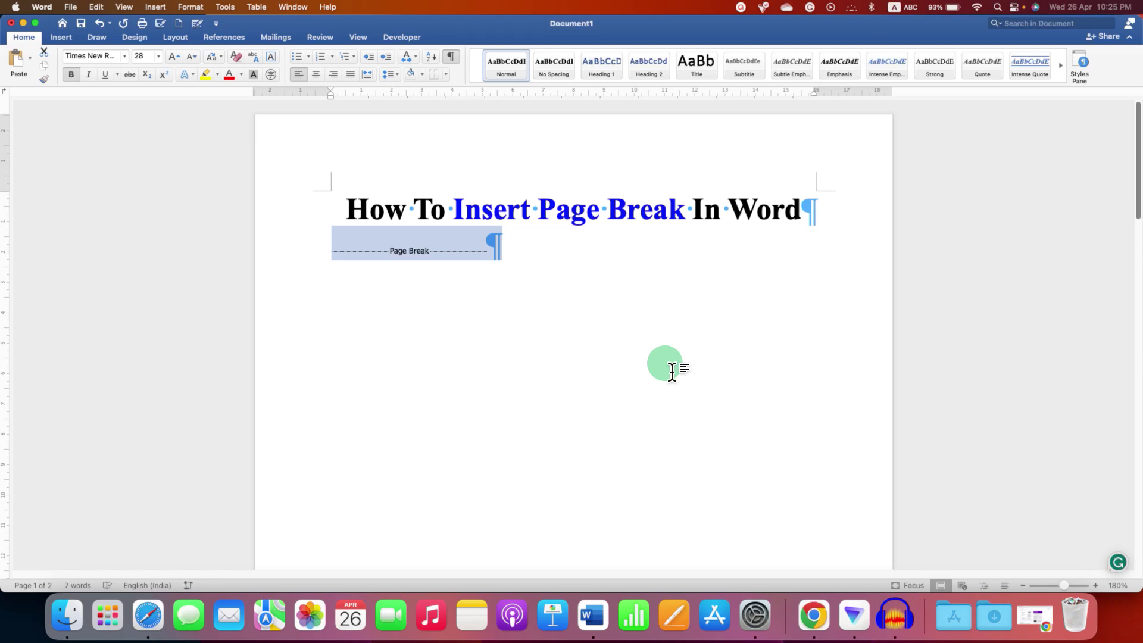
{"action": "key", "text": "Delete"}
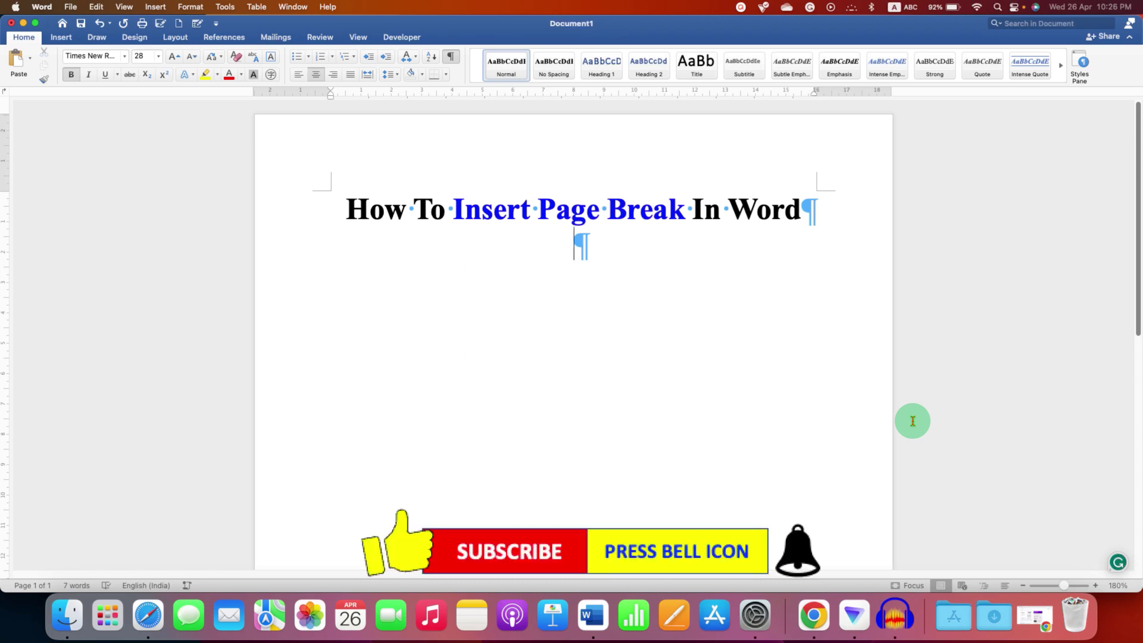
Turn off Show/Hide ¶ formatting marks with the Cmd+8 shortcut
{"action": "key", "text": "super+8"}
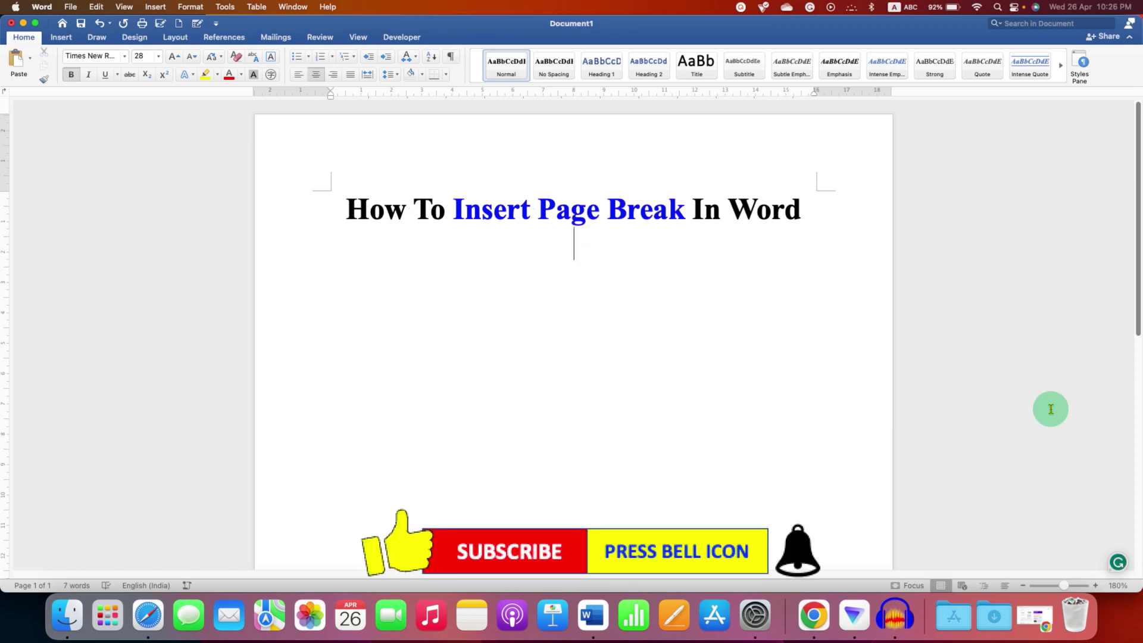